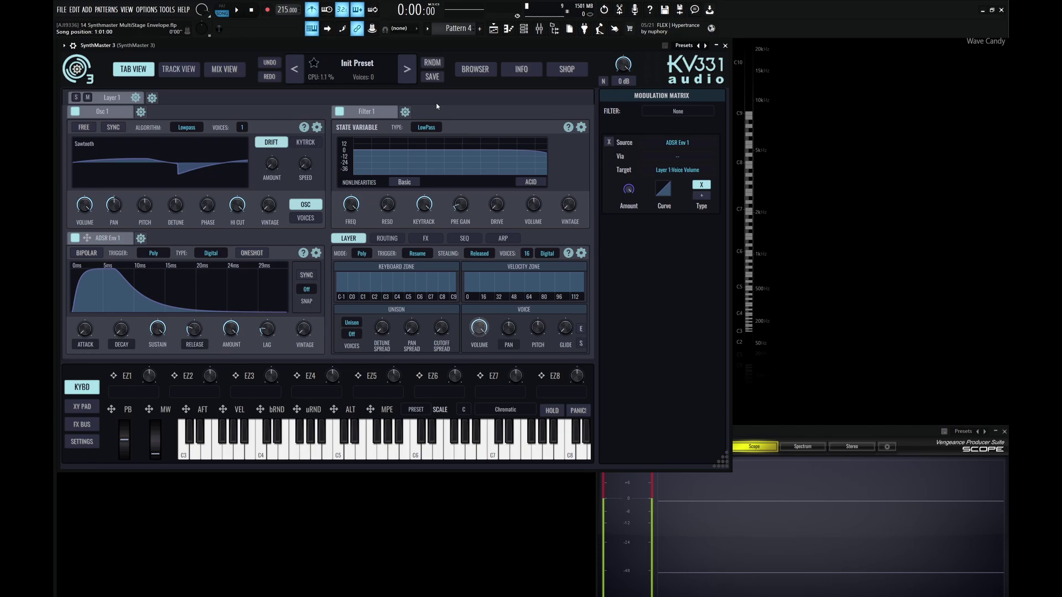
- Load the Init preset and add a Multistage Envelope alongside ADSR Env 1
click(355, 64)
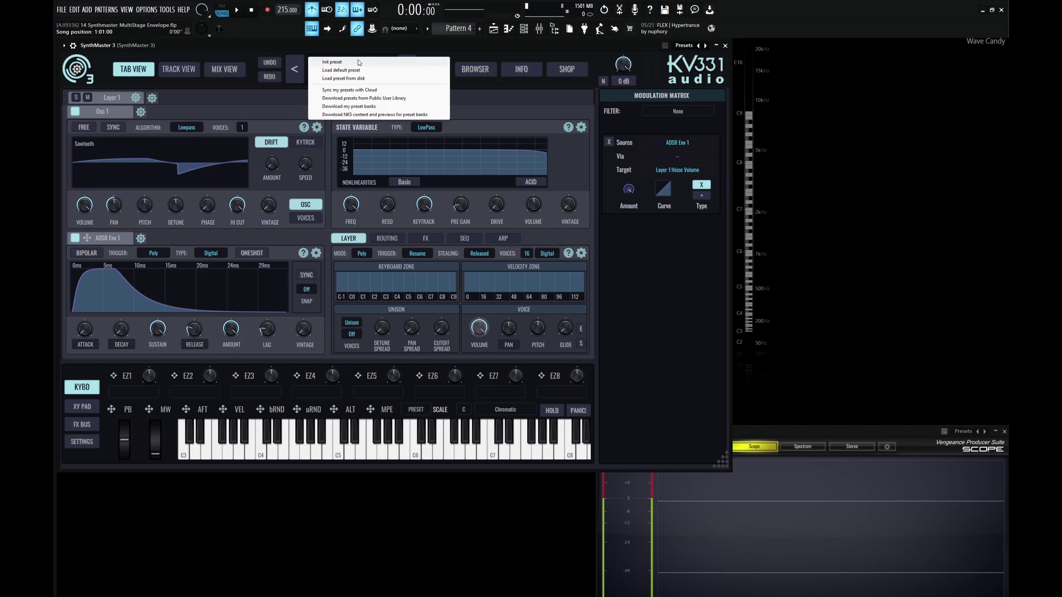
click(346, 64)
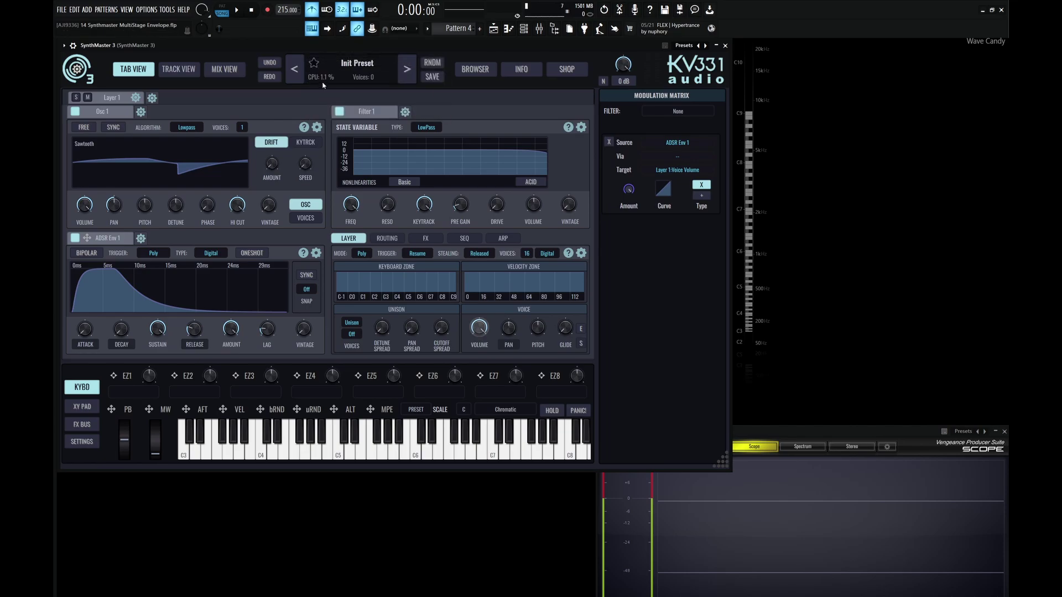
click(142, 237)
mouse_move(156, 254)
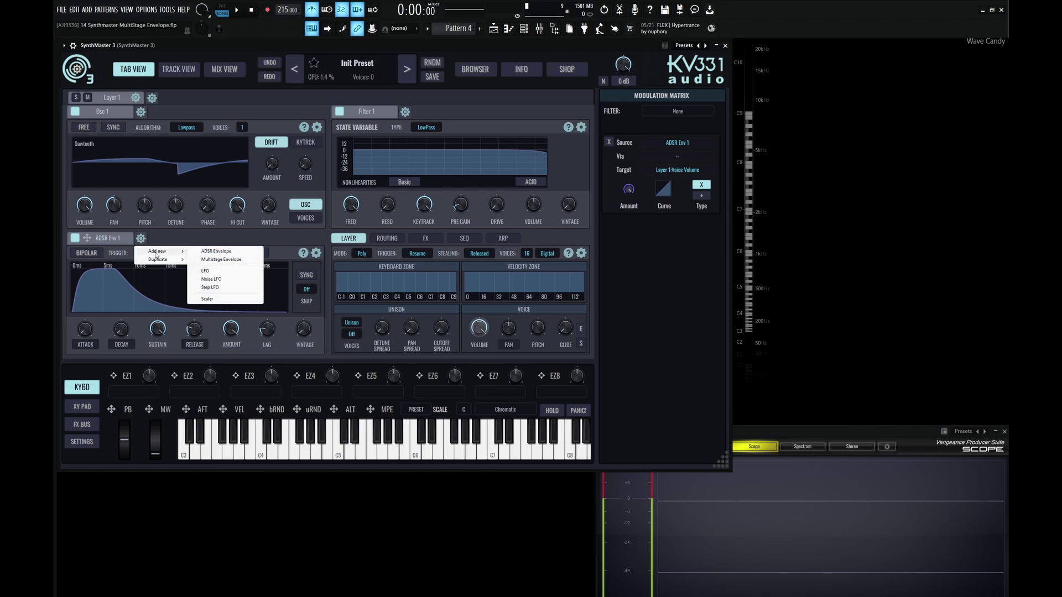
click(232, 260)
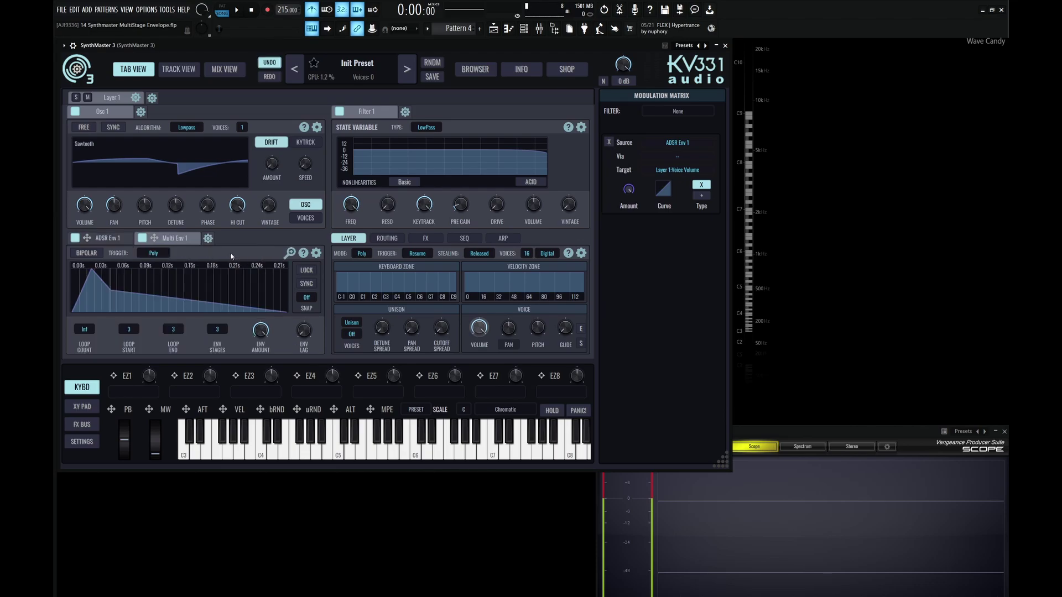
- Lower the Filter 1 cutoff frequency and assign Multi Env 1 to modulate that cutoff
drag(354, 208, 357, 235)
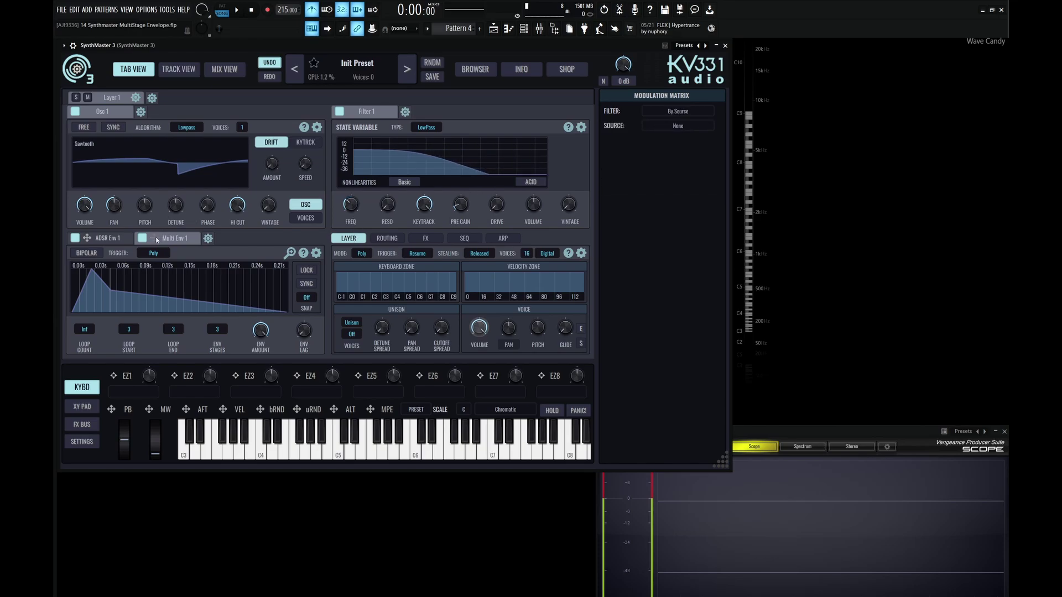
click(352, 209)
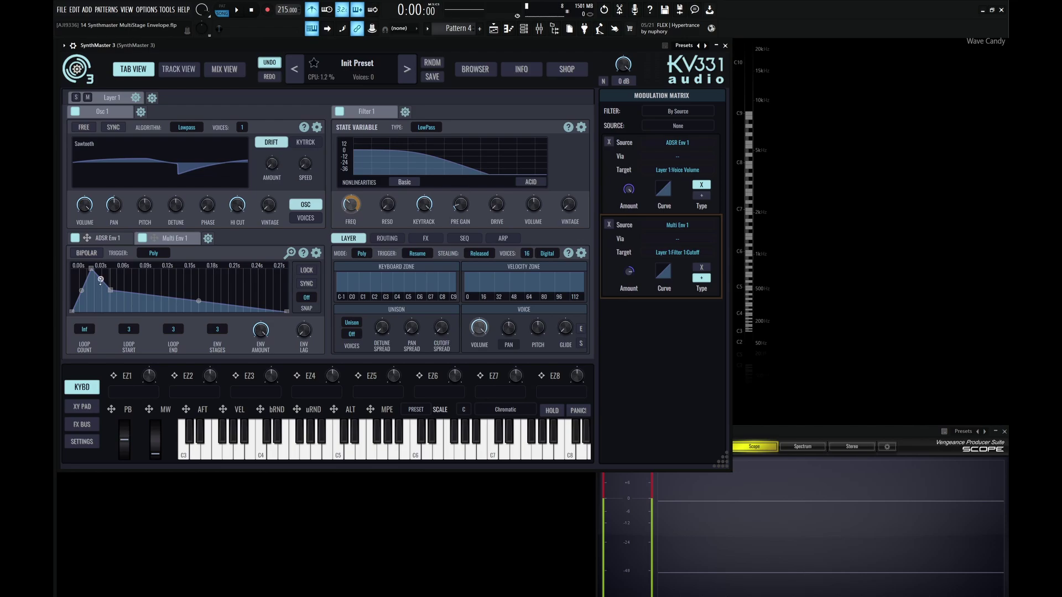
- Lengthen stage 2 of Multi Env 1, lower its level to 0, and play test notes
drag(111, 290, 142, 293)
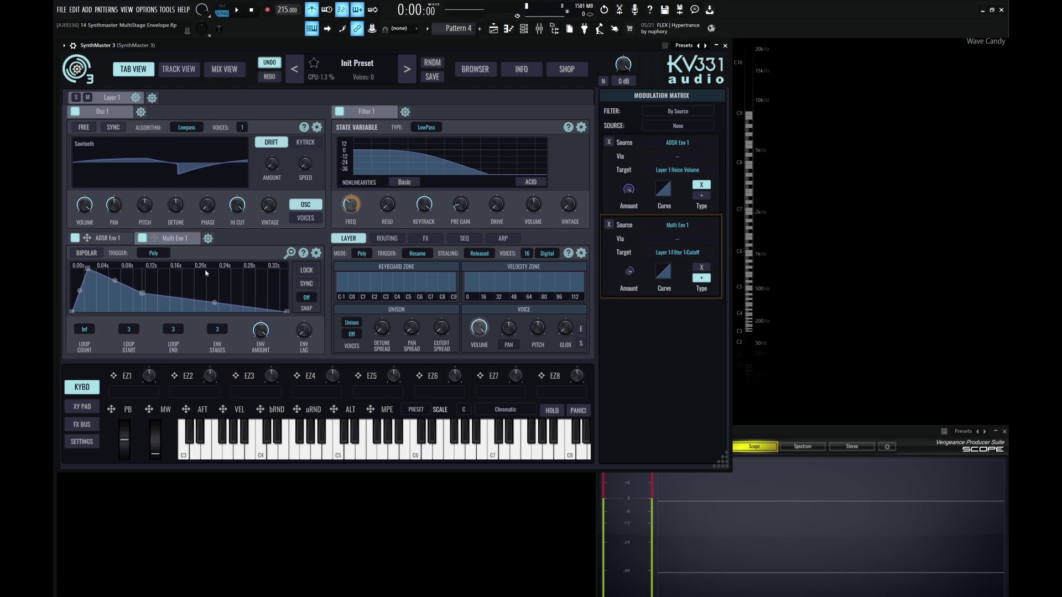
drag(141, 293, 182, 318)
key(z)
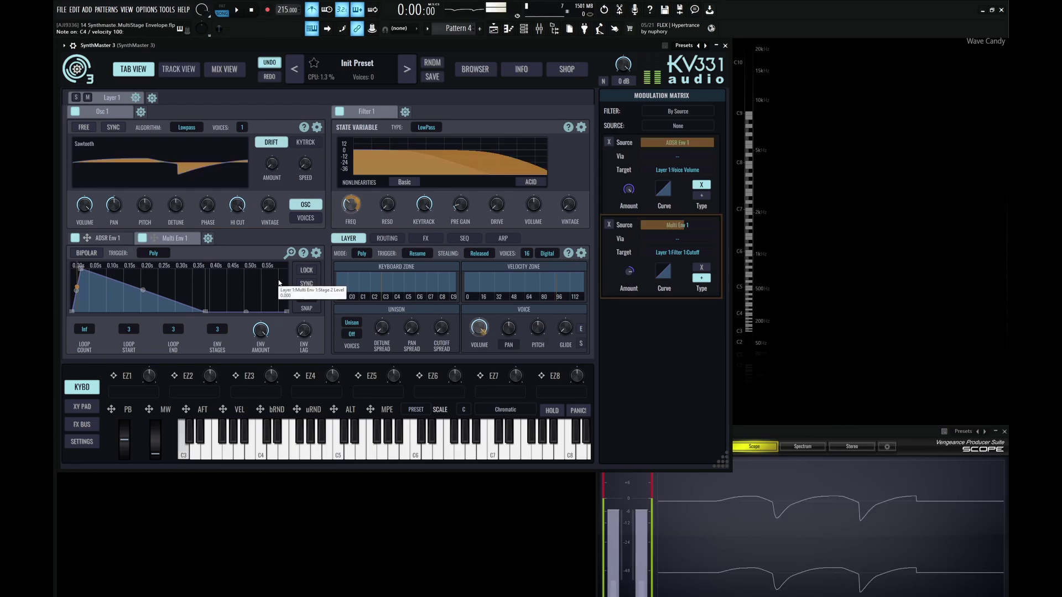
key(d)
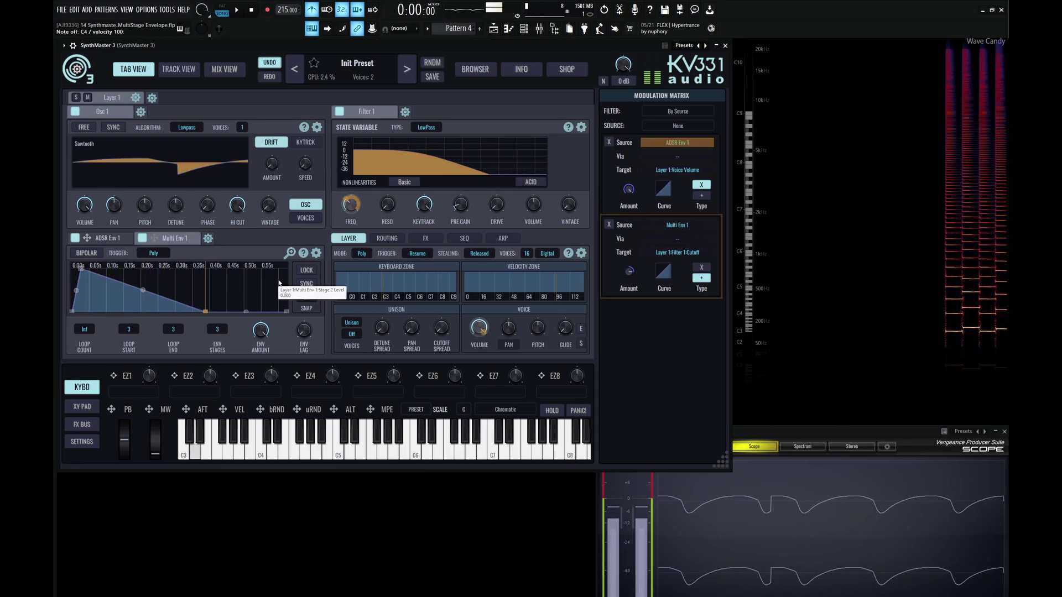
key(z)
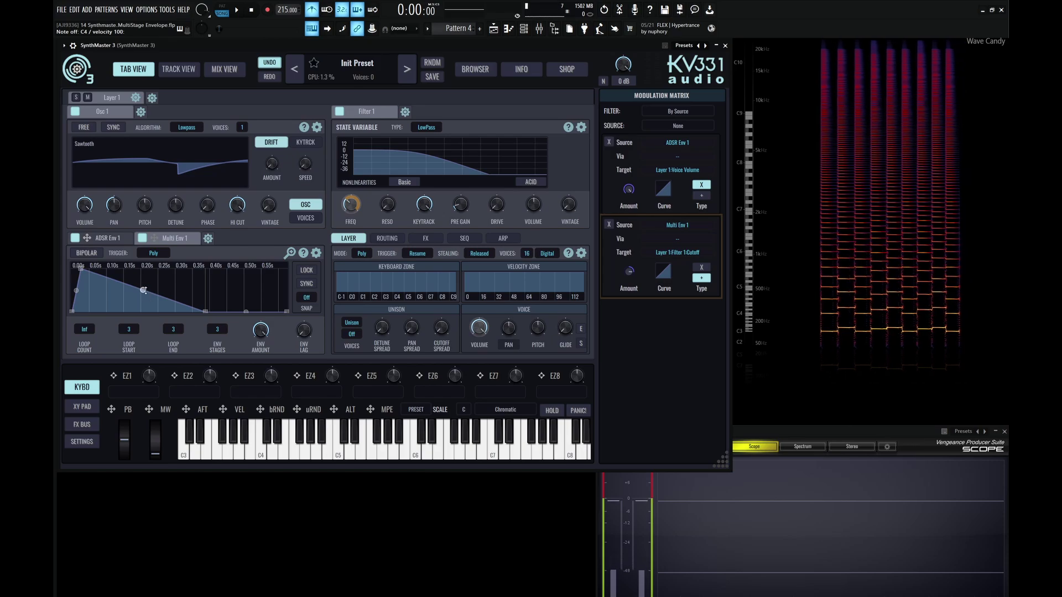
- Curve the stage 2 decay with a slope of about -0.271 and lengthen stage 1 so the envelope peaks at about 0.1 s
mouse_move(143, 290)
mouse_down()
mouse_move(142, 303)
mouse_move(151, 282)
mouse_move(148, 302)
mouse_move(162, 295)
mouse_up()
key(z)
key(x)
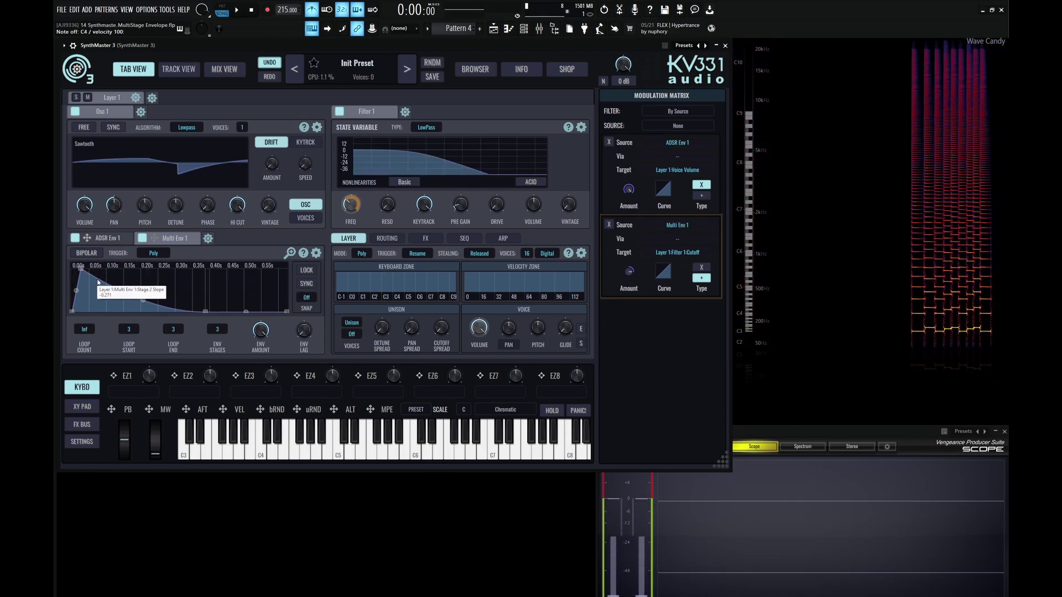
drag(80, 267, 115, 271)
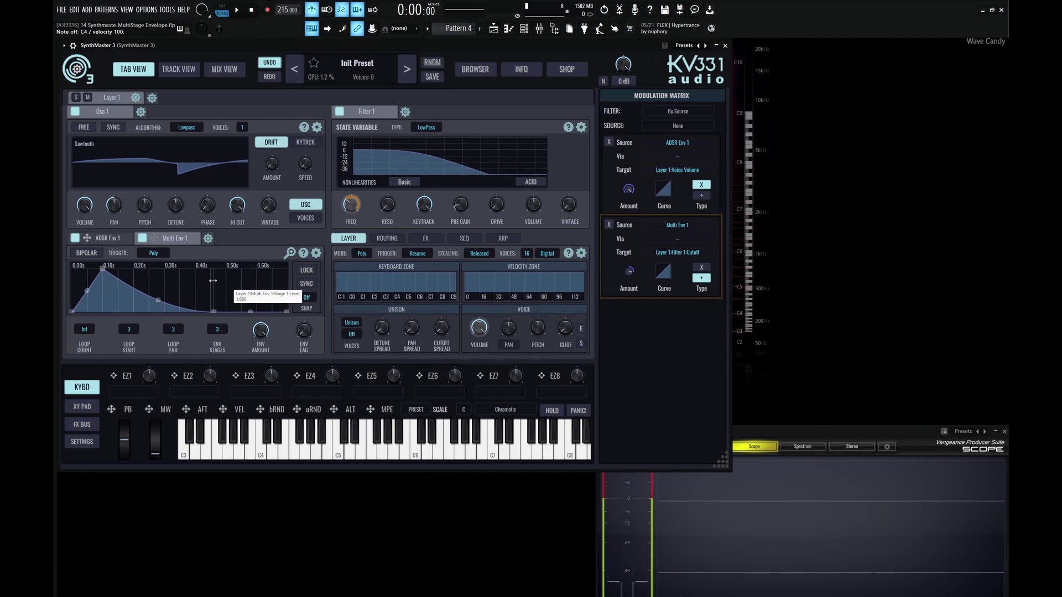
- Set the Multi Env 1 loop start to 2 so the decay stage repeats, and play held notes
mouse_move(213, 280)
mouse_down()
mouse_move(180, 285)
mouse_move(204, 287)
mouse_up()
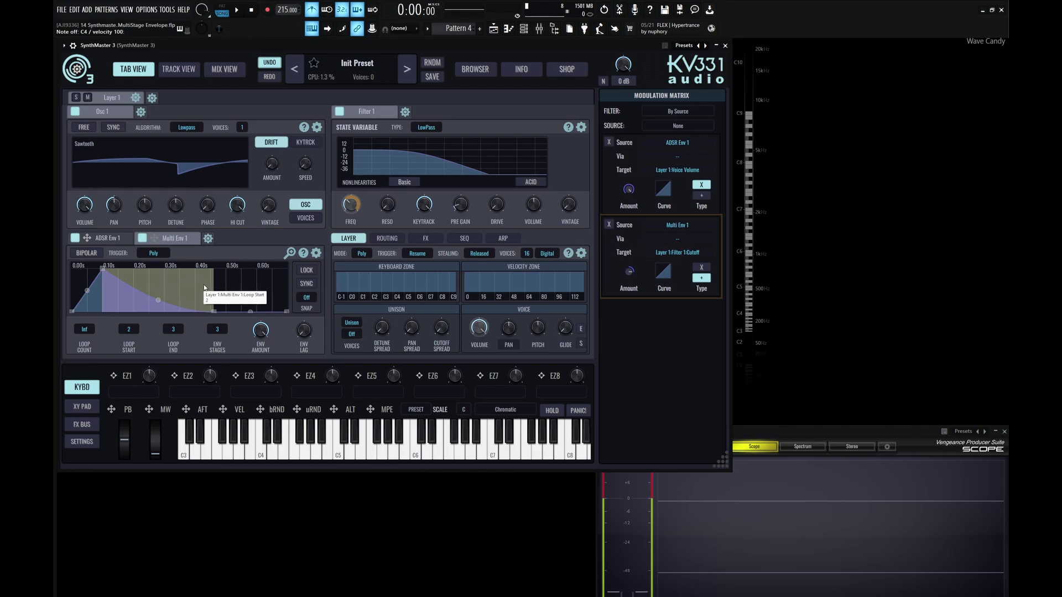
key(d)
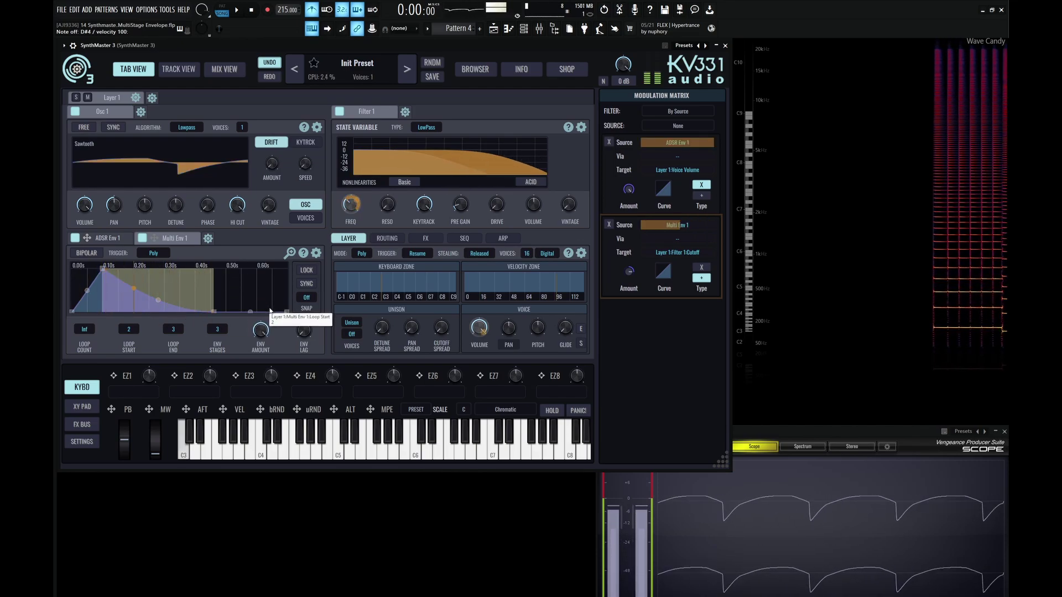
key(z)
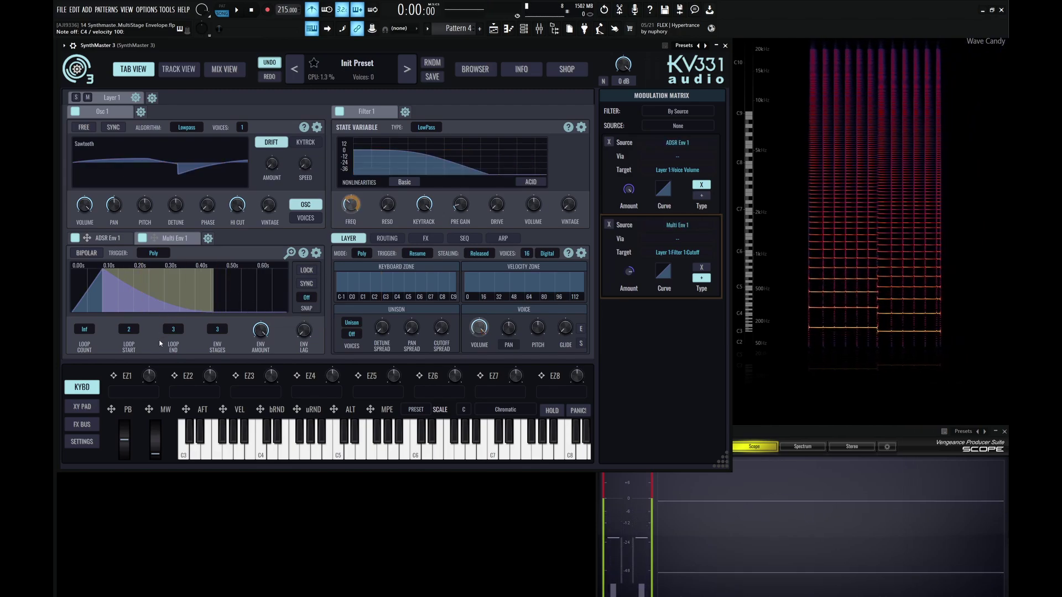
- Set the Multi Env 1 loop count to 3 and hold a note to hear the loops
click(85, 329)
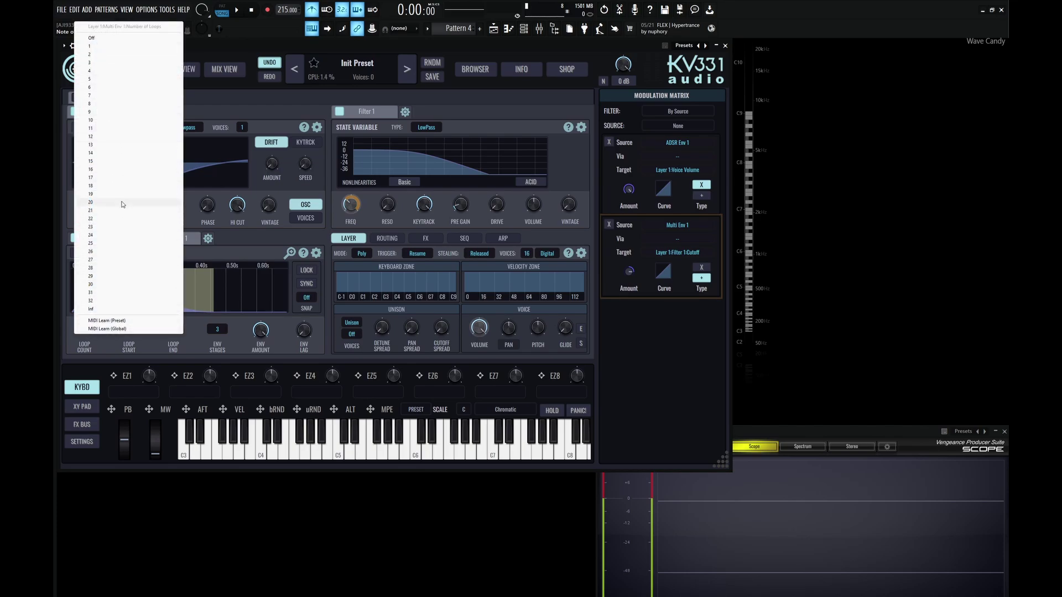
click(111, 62)
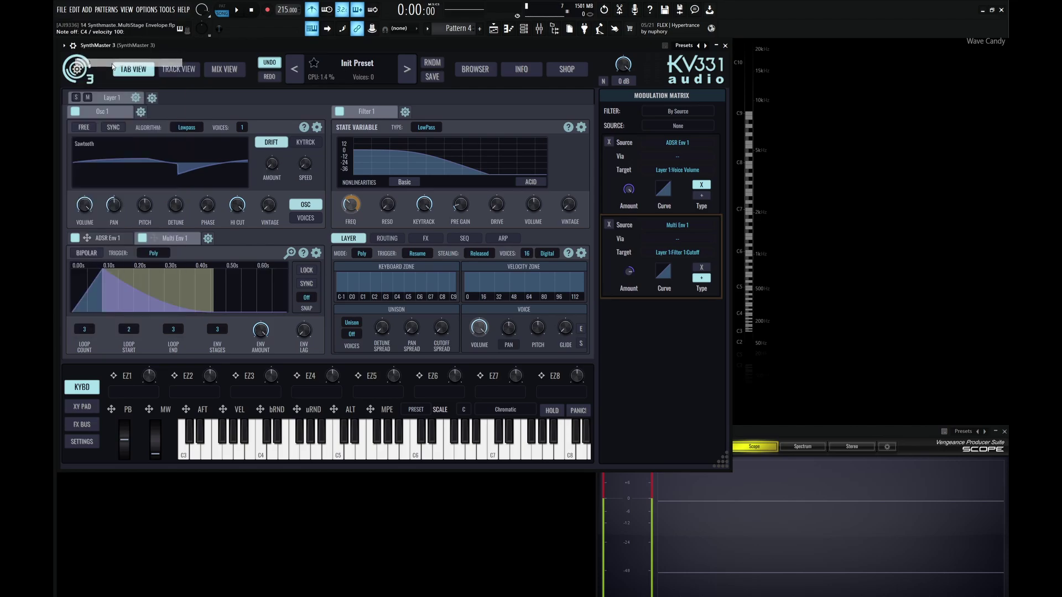
key(z)
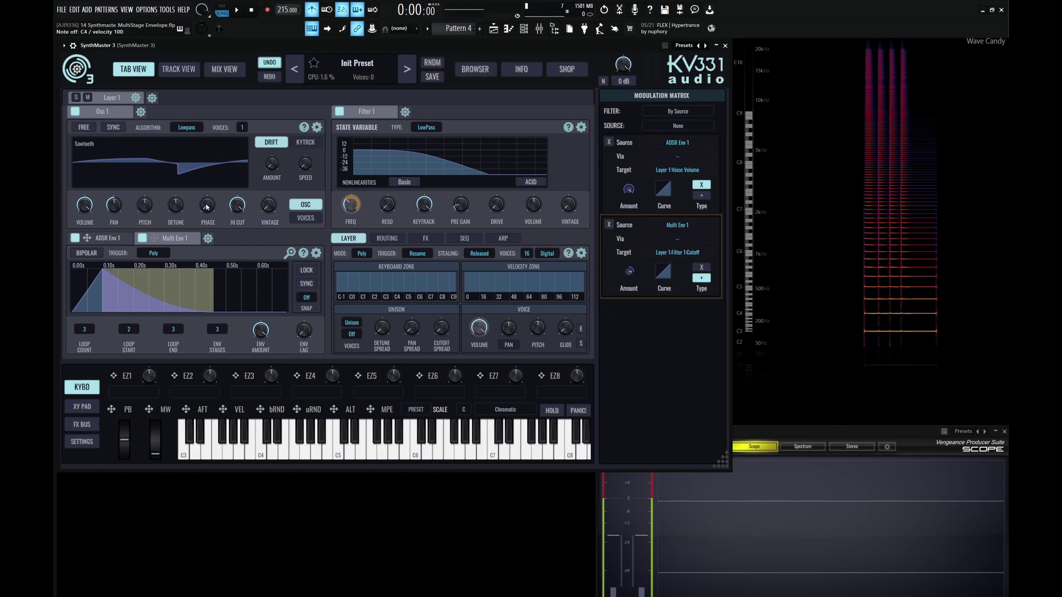
- Return the Multi Env 1 loop count to Inf
click(82, 330)
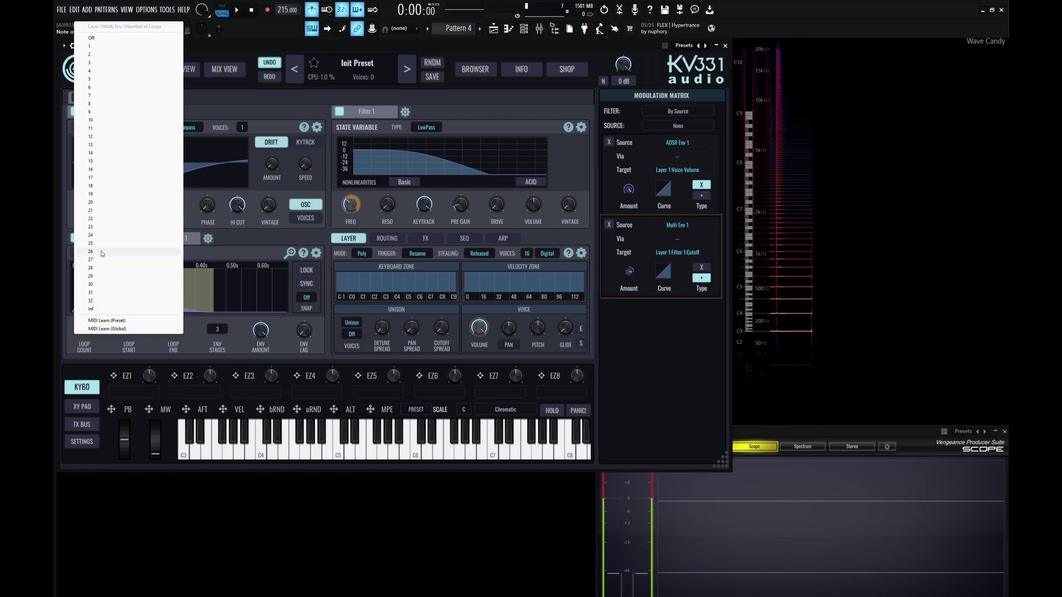
click(288, 329)
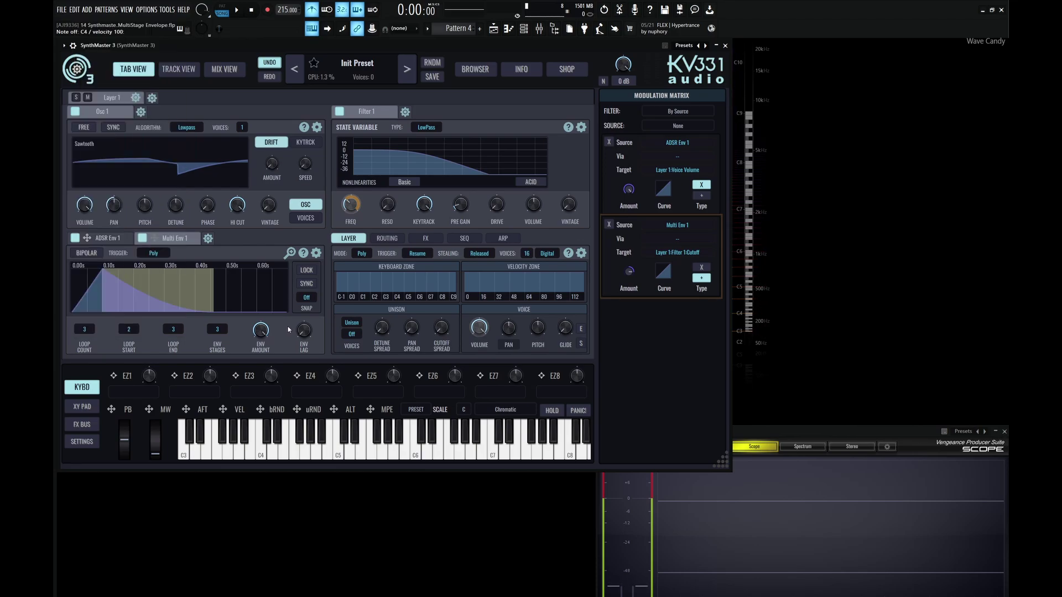
mouse_move(139, 305)
click(90, 330)
click(100, 310)
- Add a fourth stage at the end of Multi Env 1, raise its start point into a second peak, and play a note
double_click(270, 310)
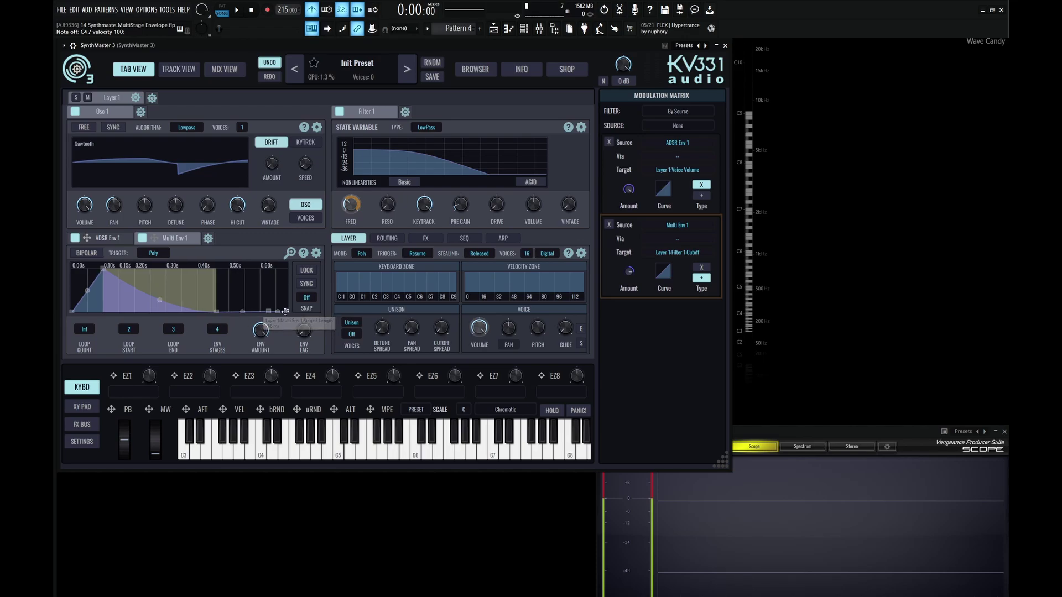
drag(270, 310, 275, 284)
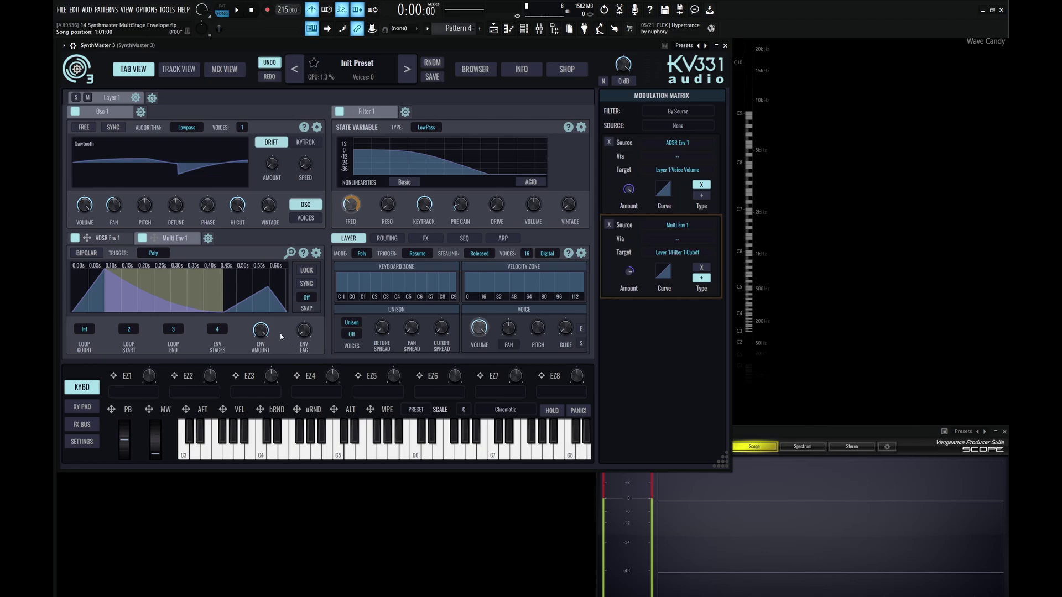
key(z)
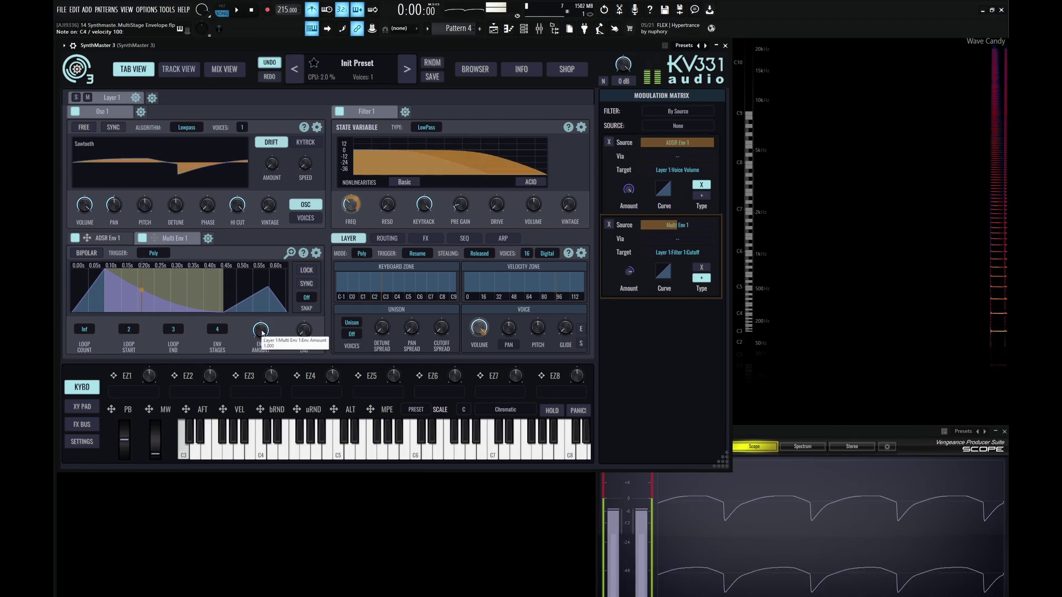
- Try different Env Amount and Filter 1 cutoff modulation amounts for Multi Env 1 while holding notes
click(263, 335)
mouse_move(265, 352)
mouse_down()
mouse_move(265, 374)
mouse_move(261, 326)
mouse_up()
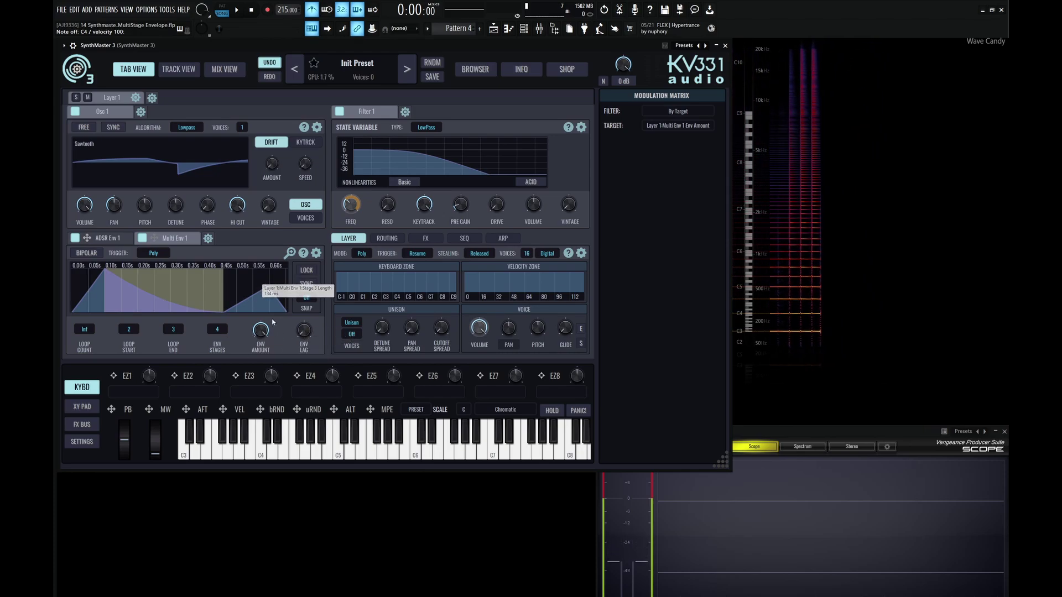
drag(394, 193, 352, 205)
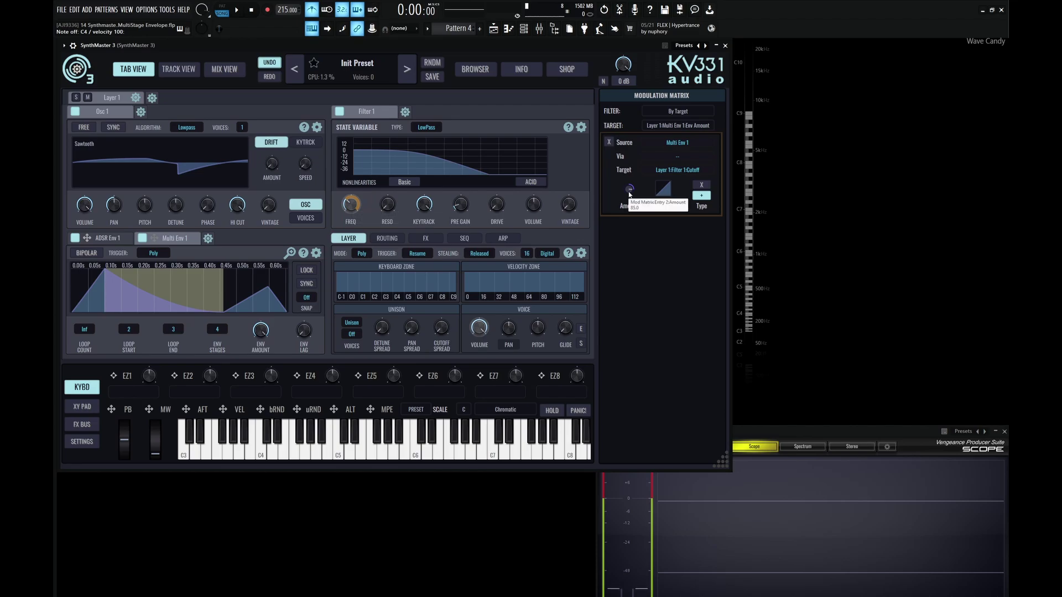
mouse_move(629, 194)
mouse_down()
mouse_move(629, 206)
mouse_move(625, 192)
mouse_up()
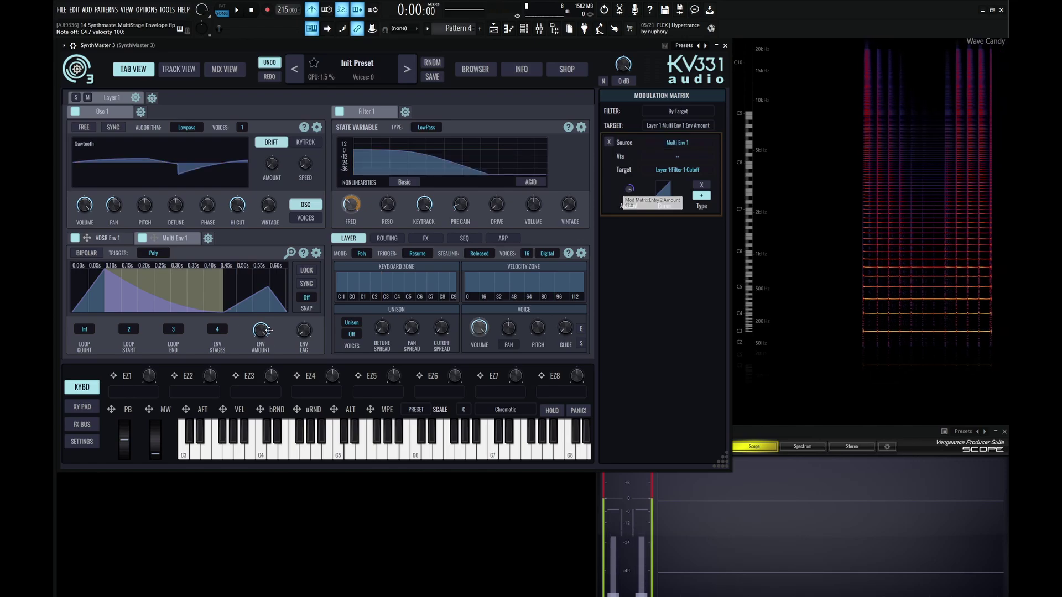
click(262, 347)
drag(262, 350, 265, 366)
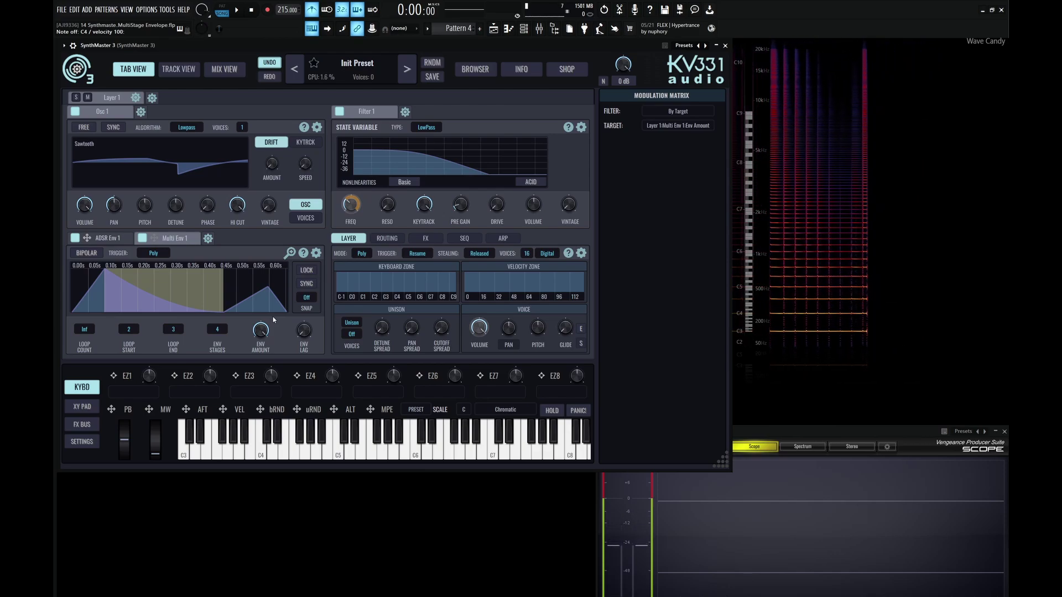
- Try smoothing Multi Env 1 with an Env Lag of about 0.102 and lower settings while holding a note
mouse_move(102, 300)
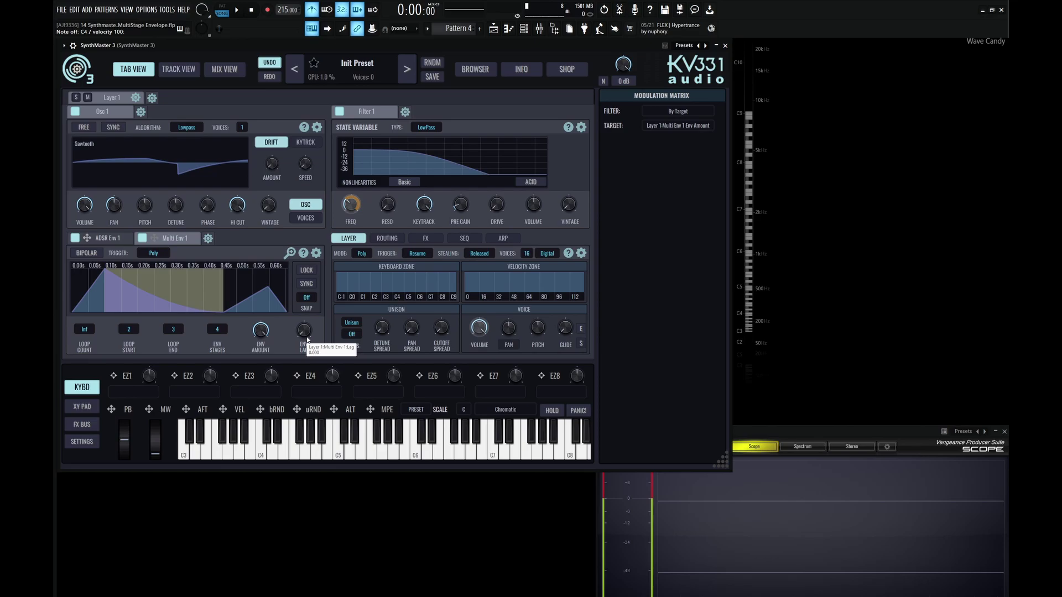
drag(295, 337, 311, 299)
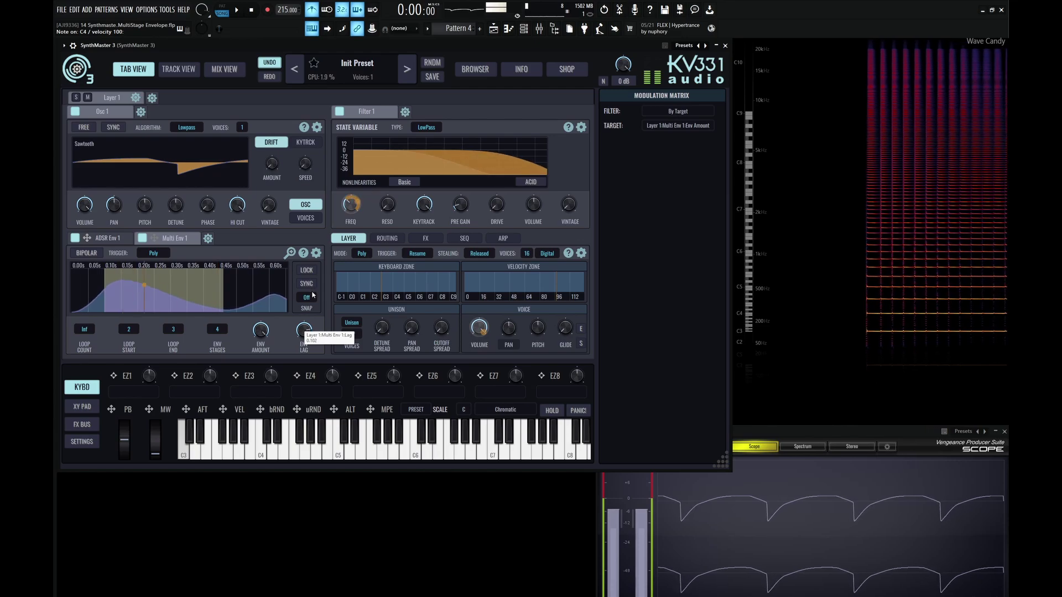
mouse_move(312, 292)
mouse_down()
mouse_move(314, 326)
mouse_move(309, 294)
mouse_up()
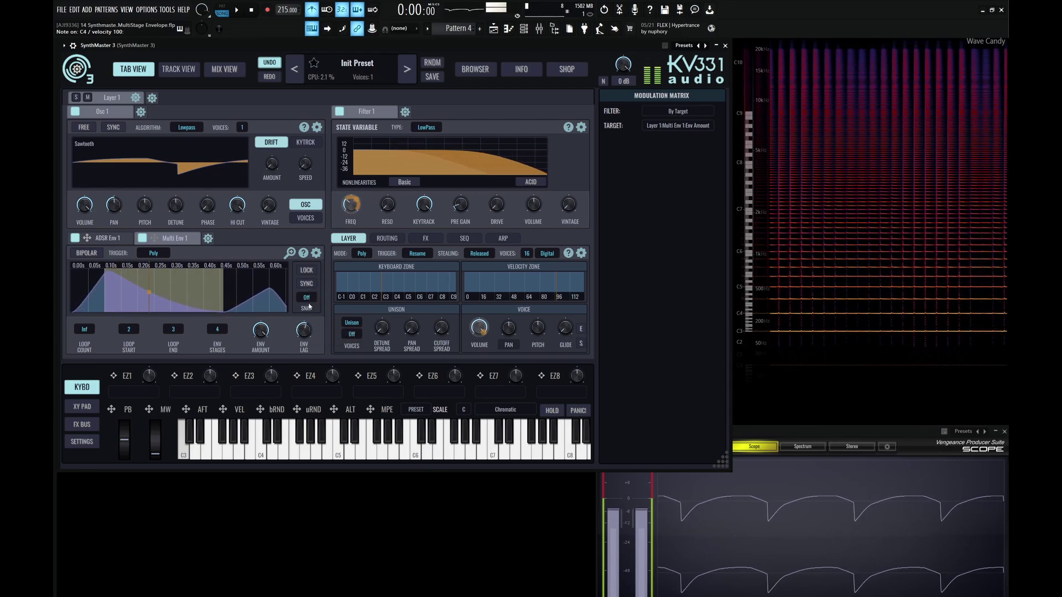
key(space)
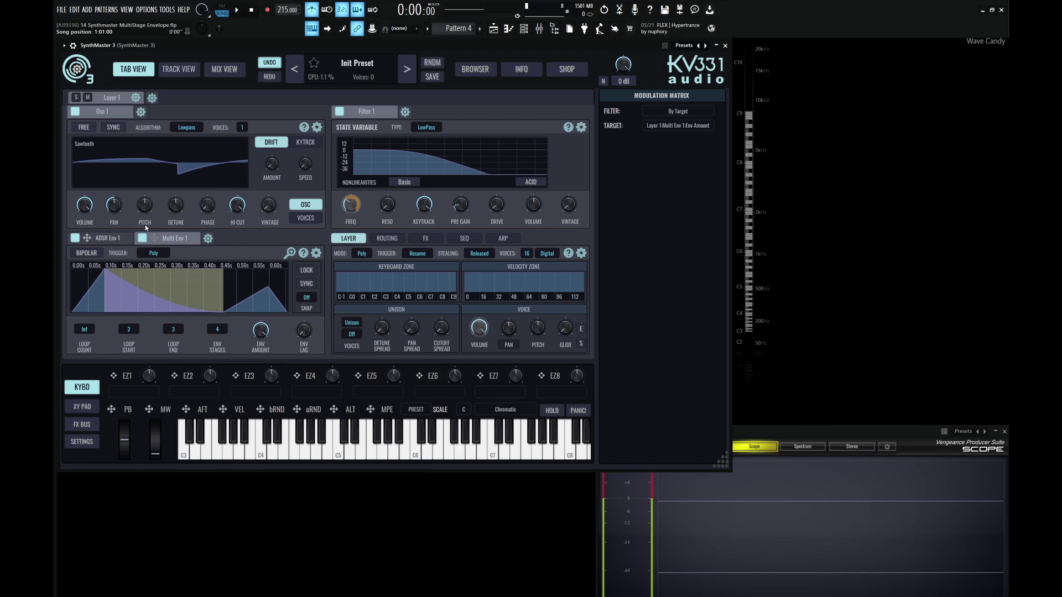
- Toggle Bipolar mode of Multi Env 1 on and off to compare the envelope shapes
click(99, 253)
click(89, 253)
click(87, 253)
click(86, 253)
click(87, 253)
click(86, 253)
- Play several notes, set the Multi Env 1 loop start to 3 to remove the looped region, and play again
key(h)
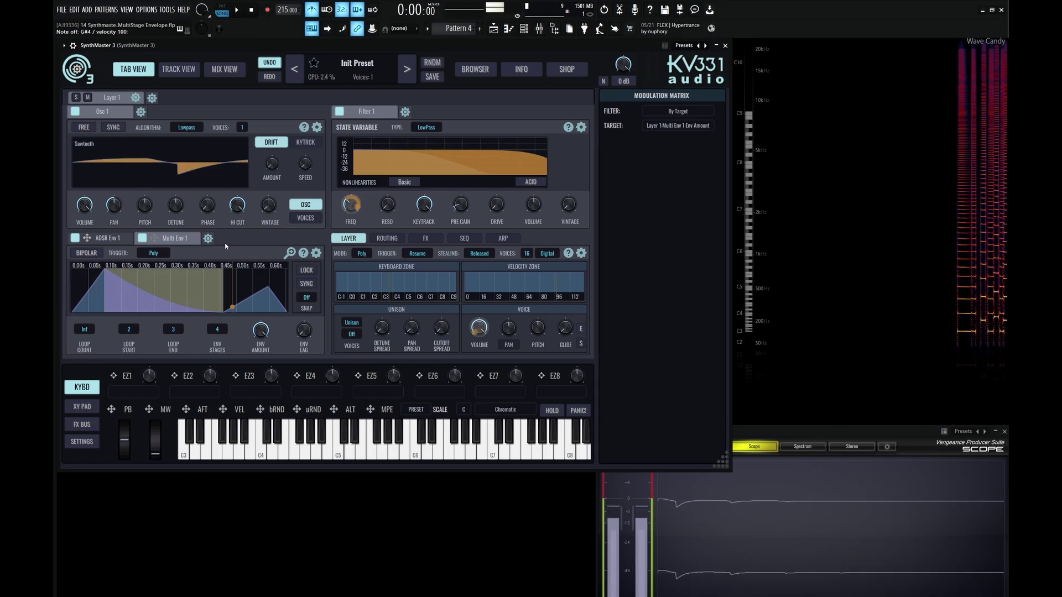
key(x)
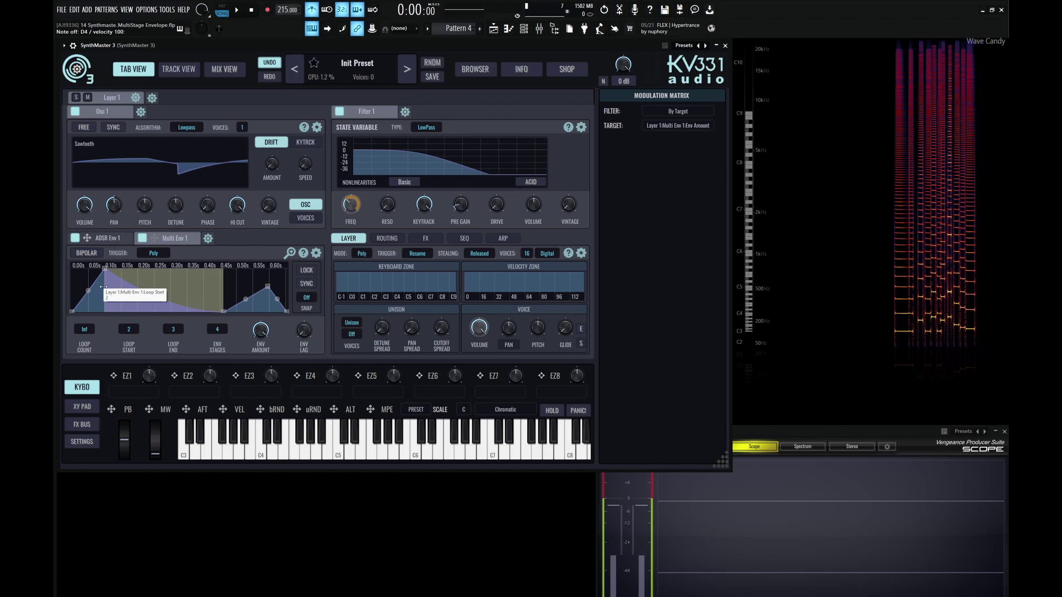
drag(104, 287, 228, 281)
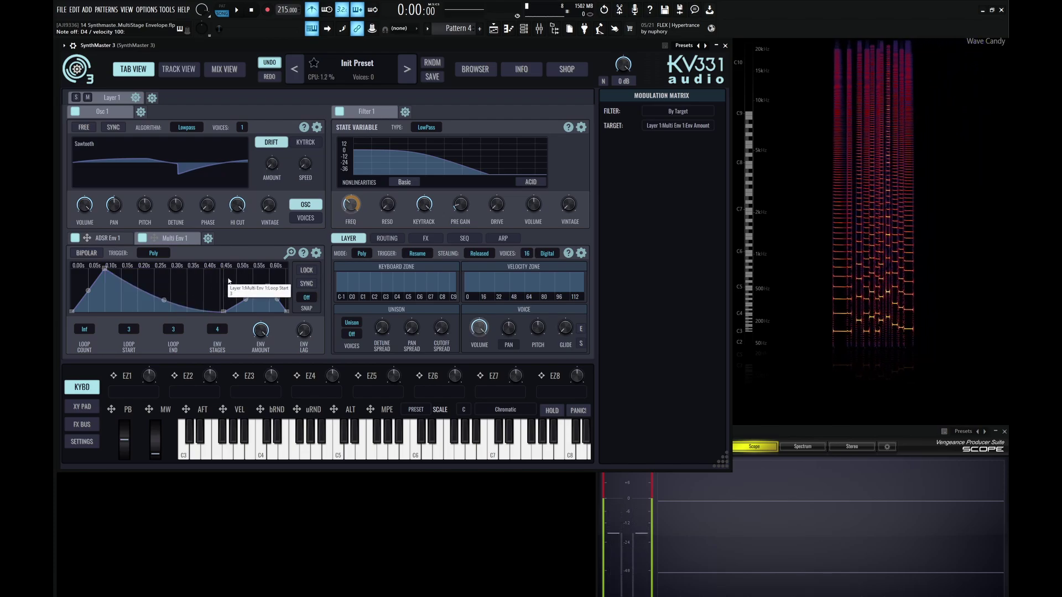
key(b)
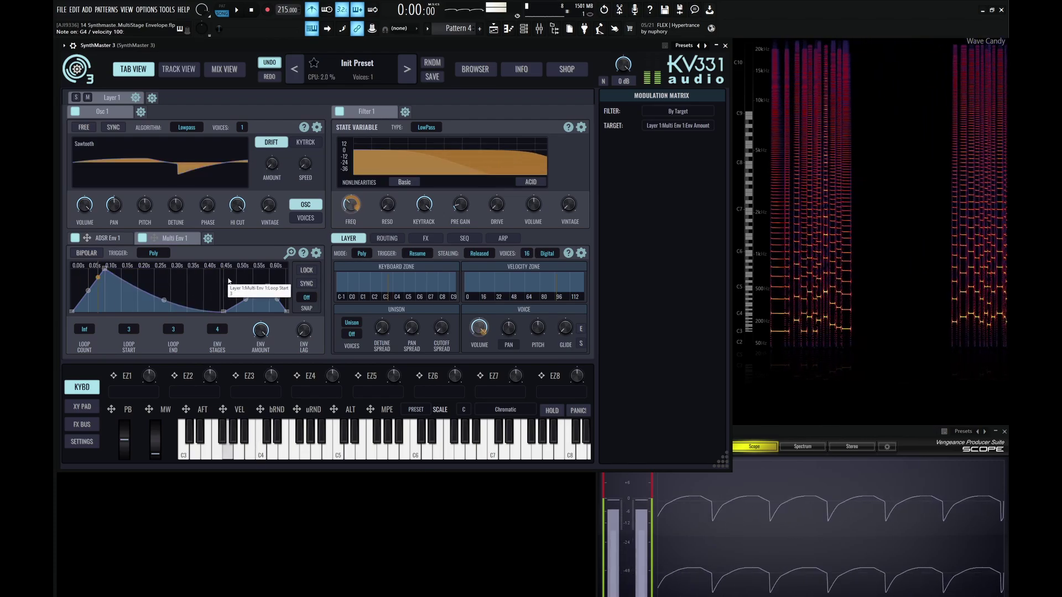
- Play notes with the Poly trigger and set the Multi Env 1 trigger to Mono
key(d)
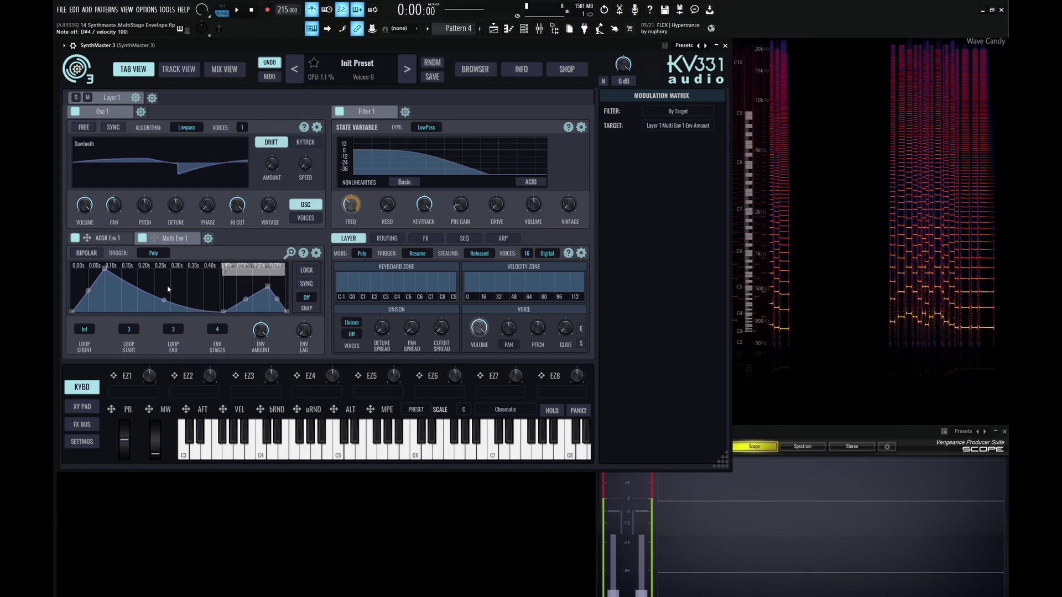
click(153, 253)
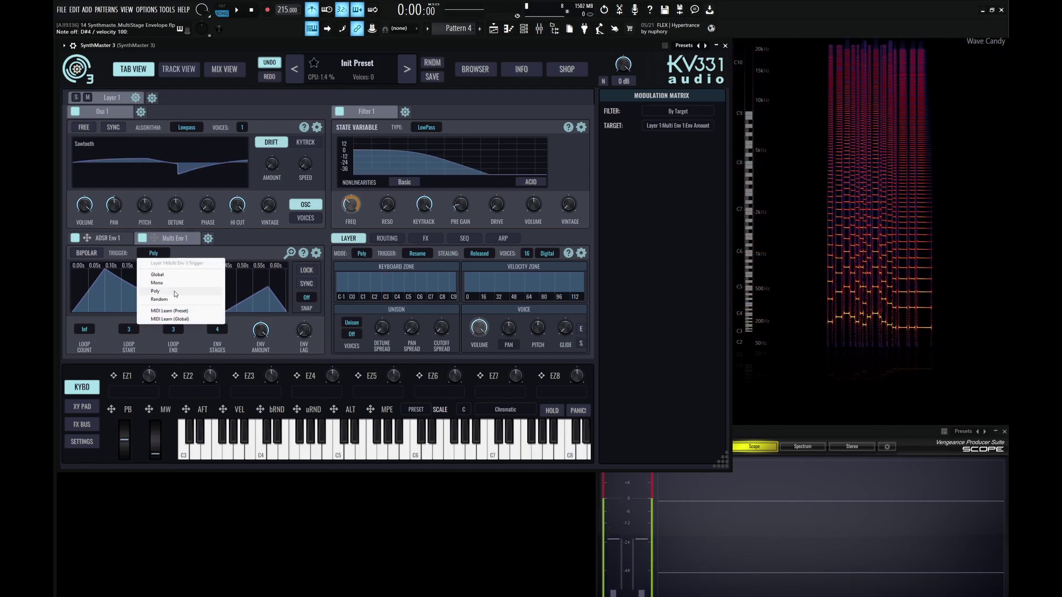
click(160, 283)
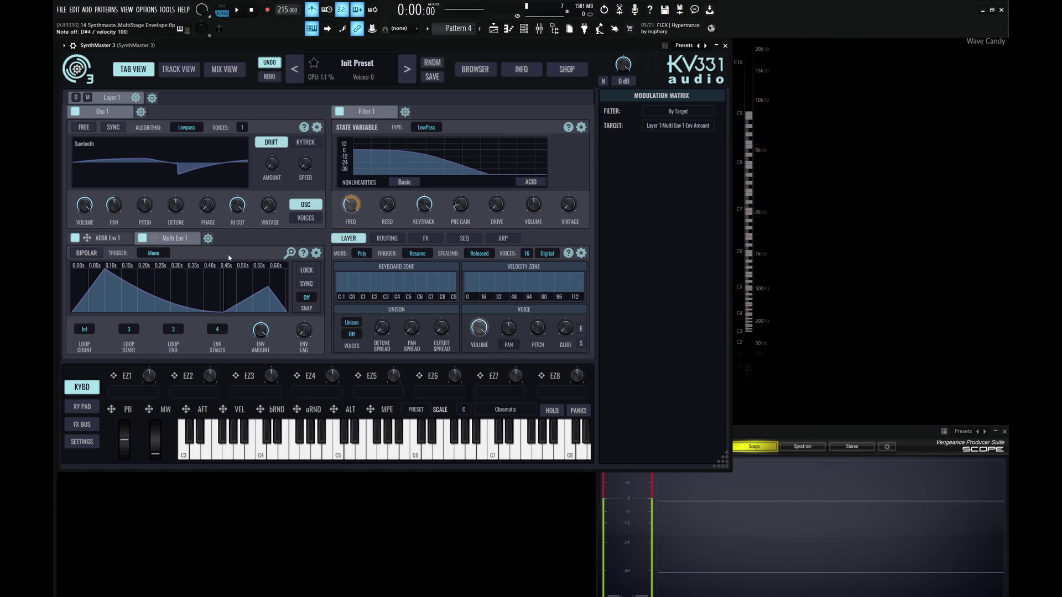
- Play overlapping and separate notes to audition Multi Env 1 with the Mono trigger, and view the other trigger modes without changing the selection
key(d)
key(j)
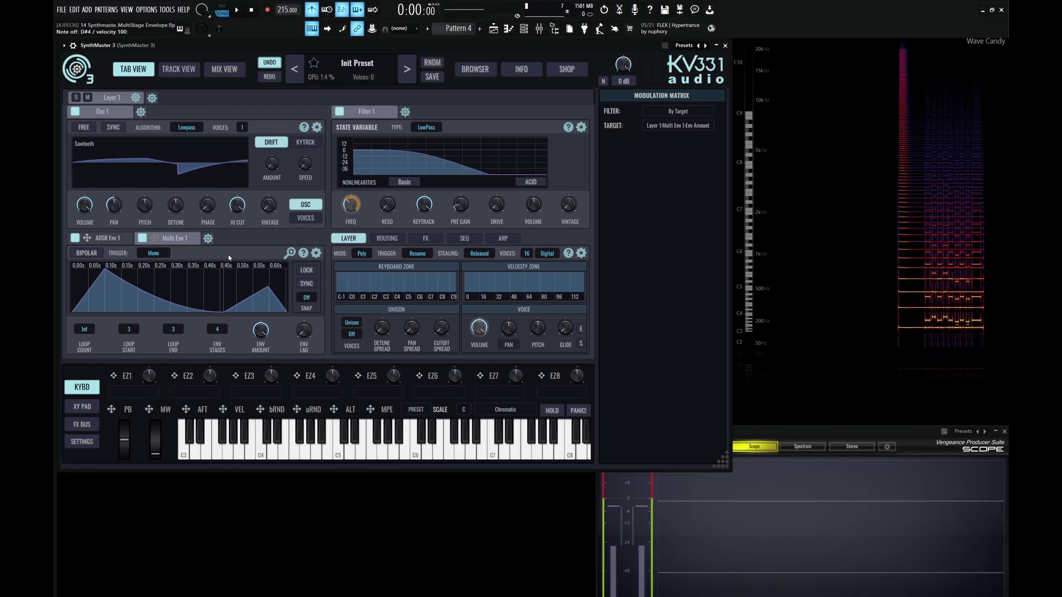
key(v)
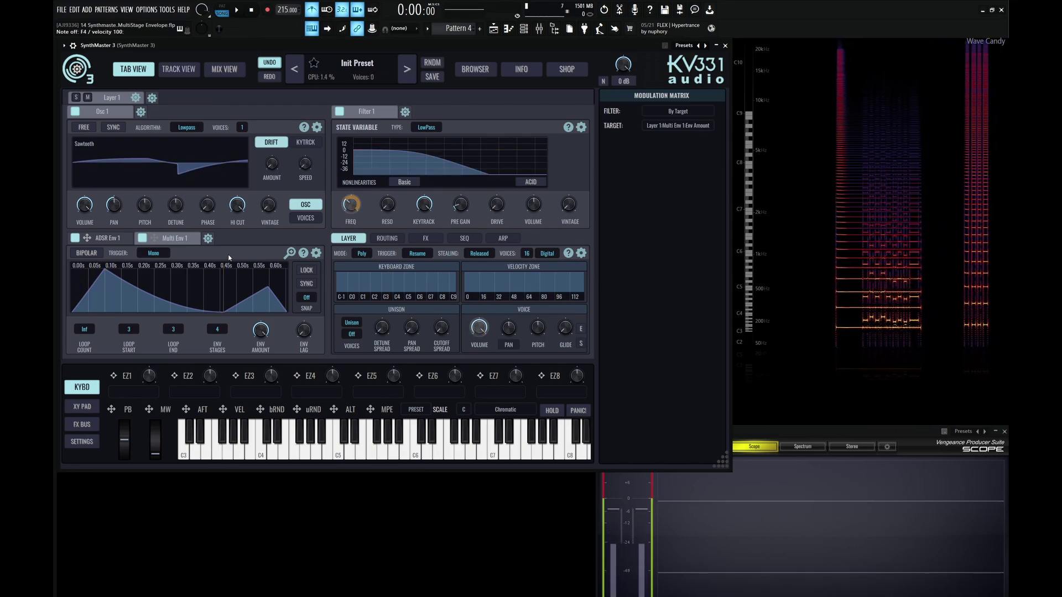
key(d)
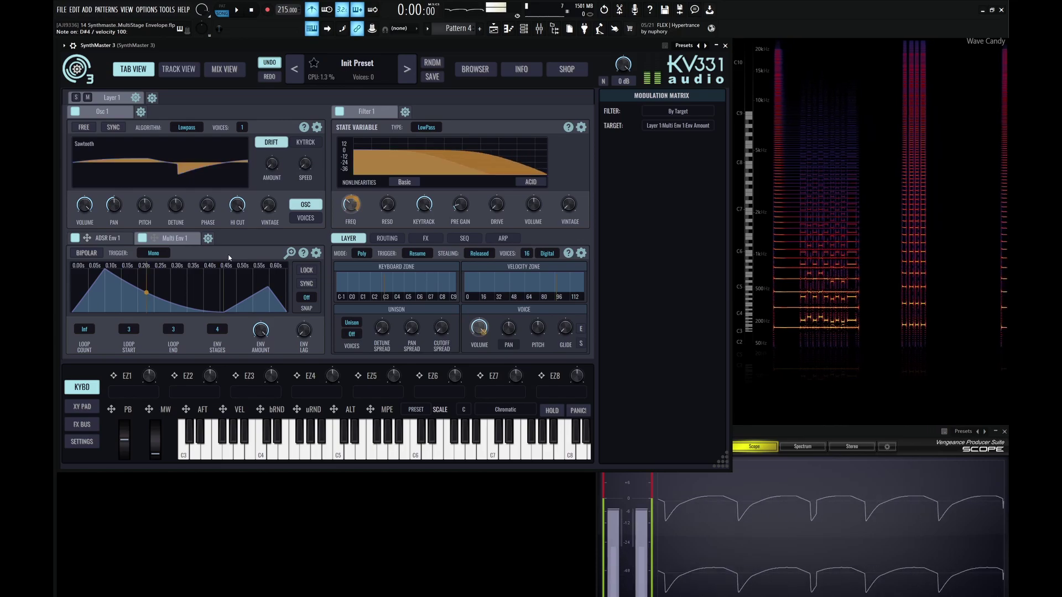
key(h)
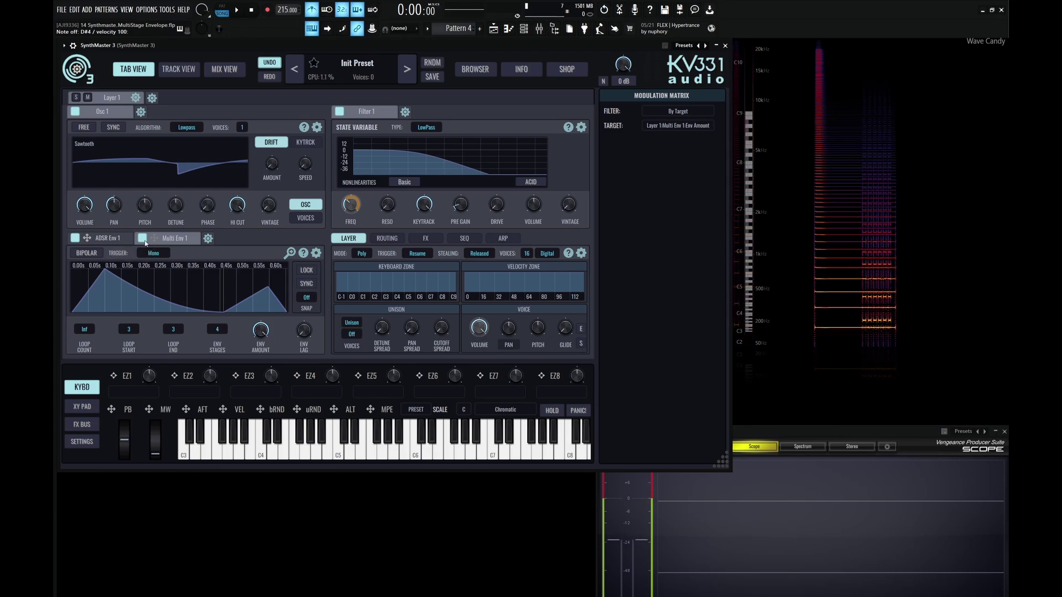
click(153, 253)
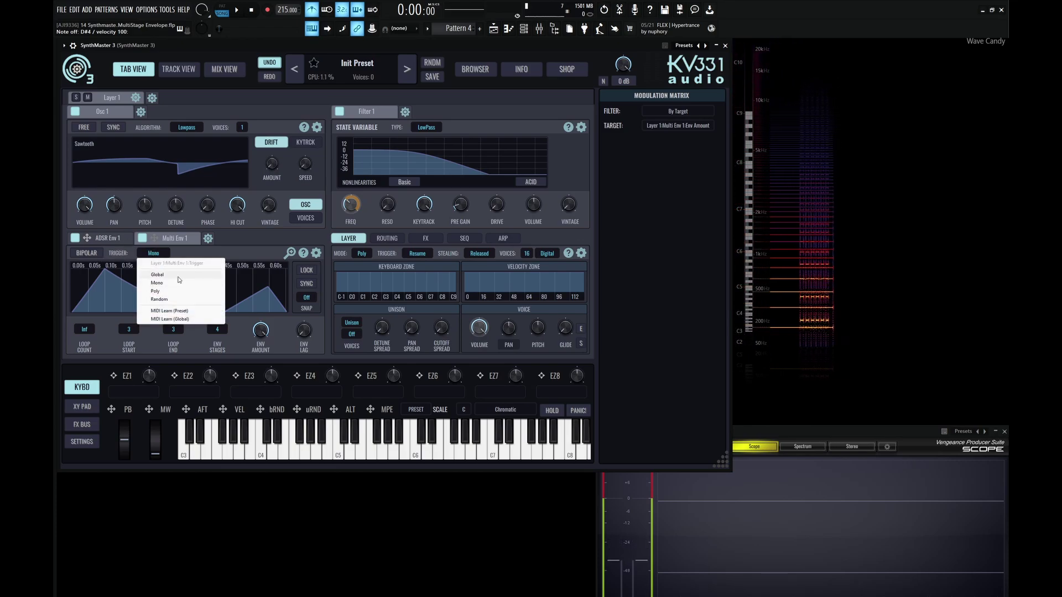
click(251, 247)
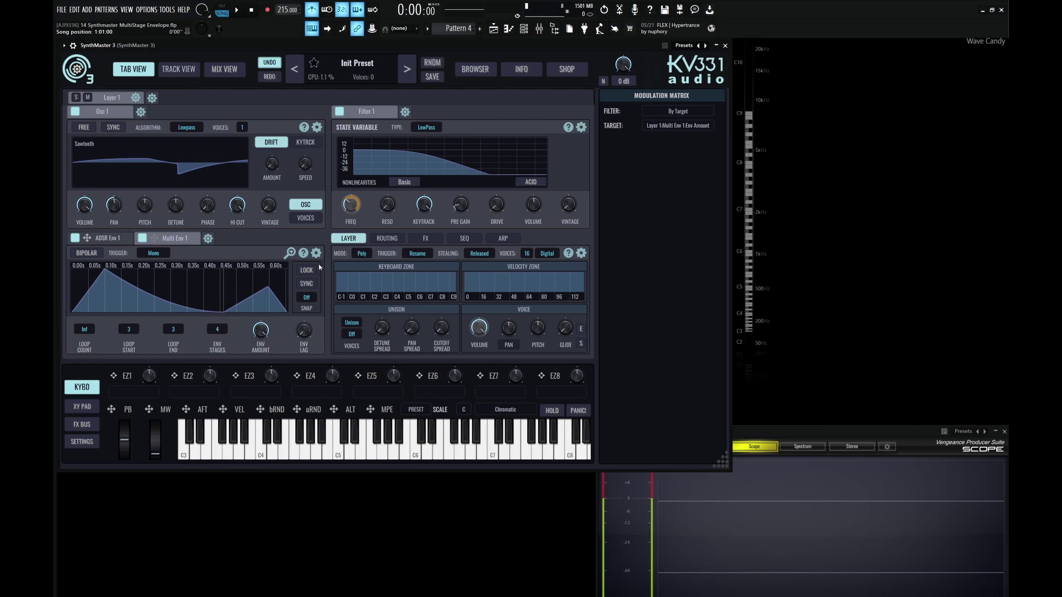
- Turn on tempo sync for Multi Env 1 and set its snap to 1/4
click(309, 284)
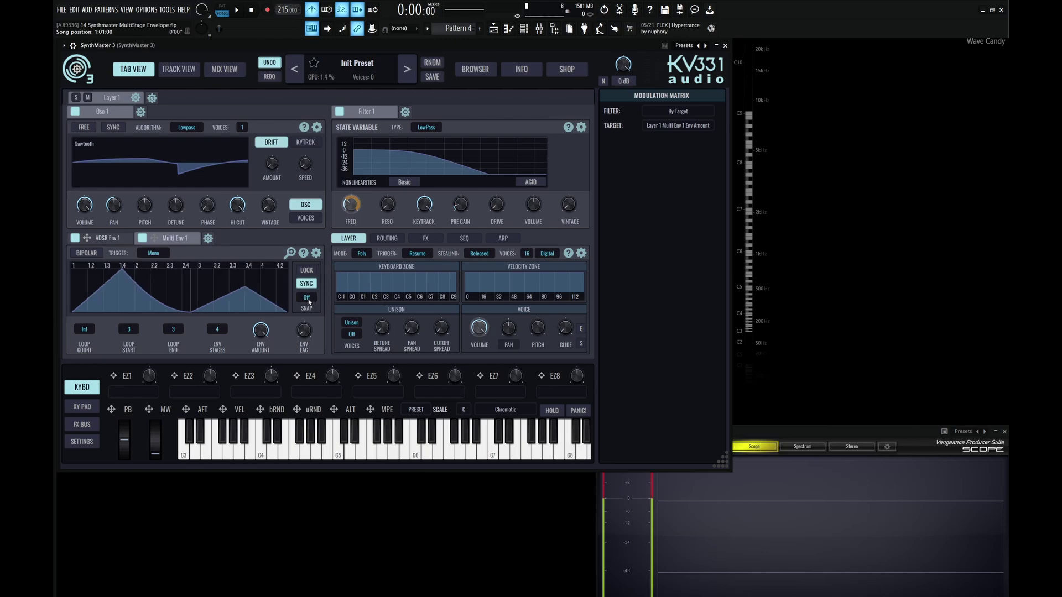
click(307, 299)
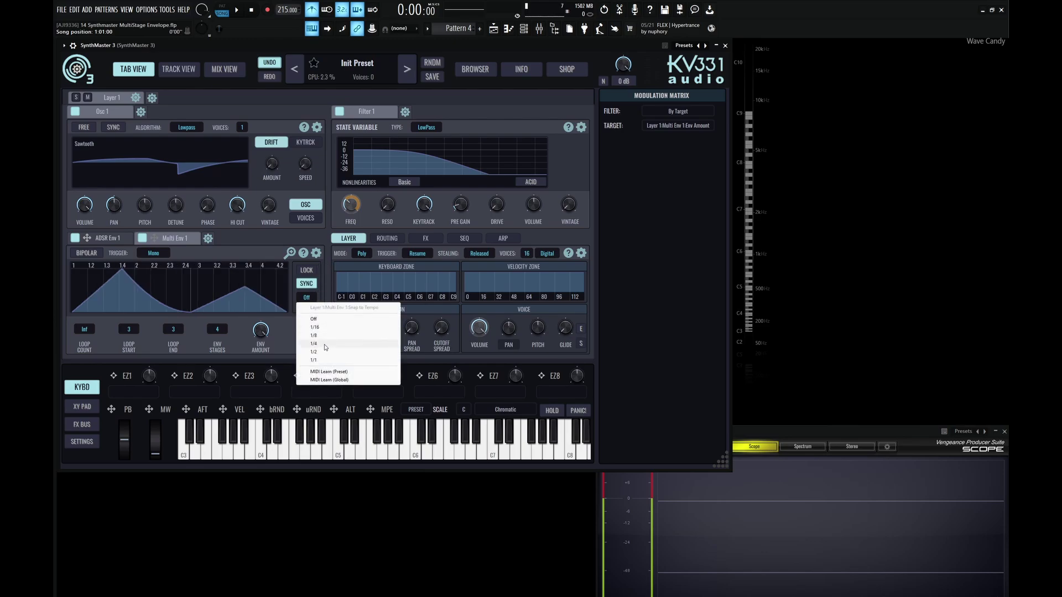
click(328, 344)
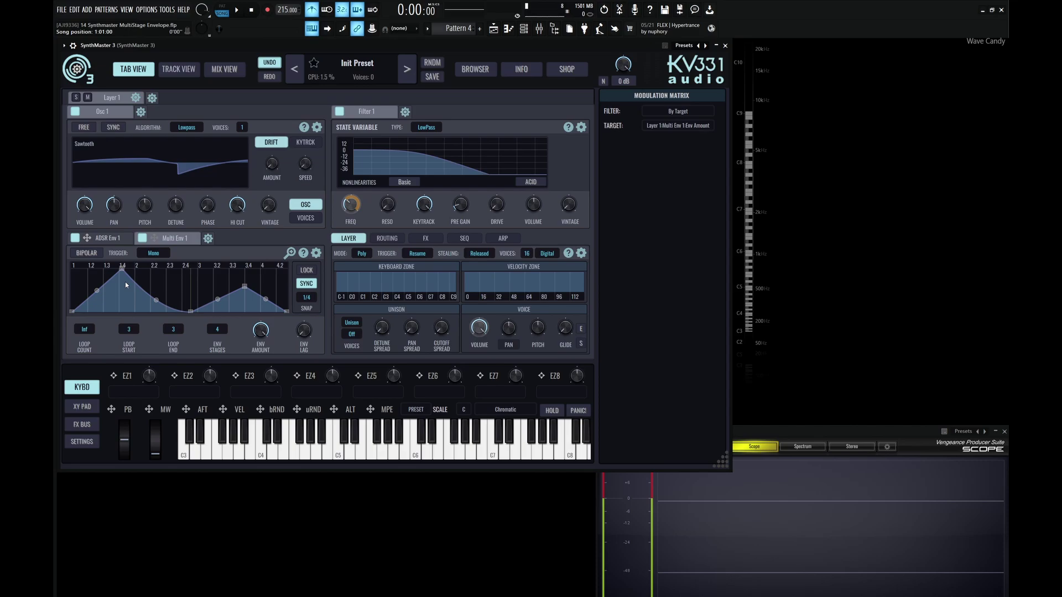
- Lower the second peak of Multi Env 1 and shift it slightly earlier, and turn tempo sync off
mouse_move(244, 285)
mouse_down()
mouse_move(273, 293)
mouse_move(241, 293)
mouse_up()
click(306, 284)
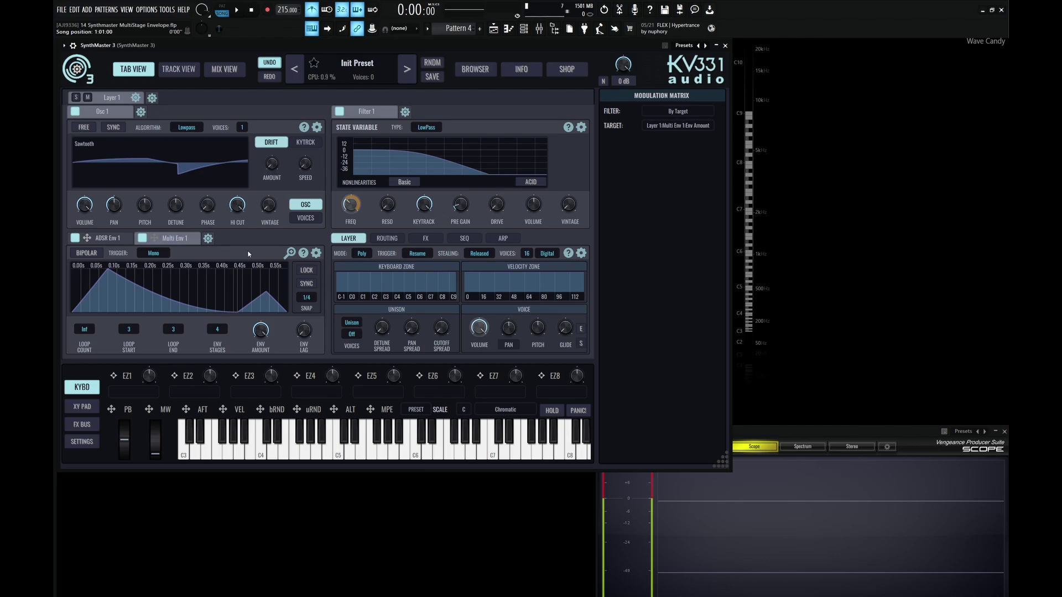
- Bend the Stage 2 slope of Multi Env 1 to about -0.324 in the enlarged envelope editor and return to the normal view
mouse_move(166, 288)
click(290, 252)
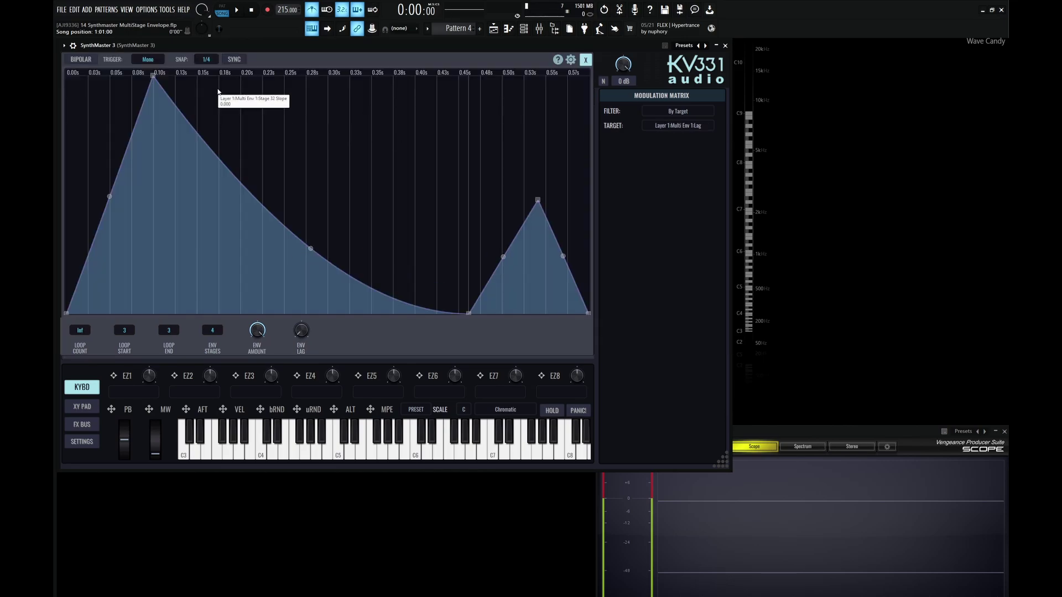
drag(327, 248, 533, 137)
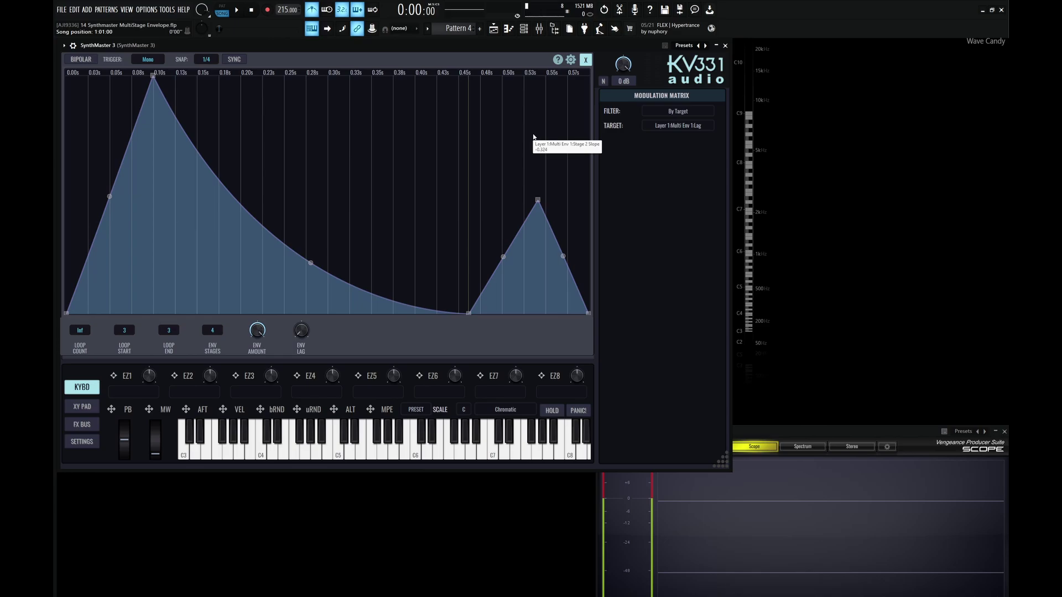
click(586, 60)
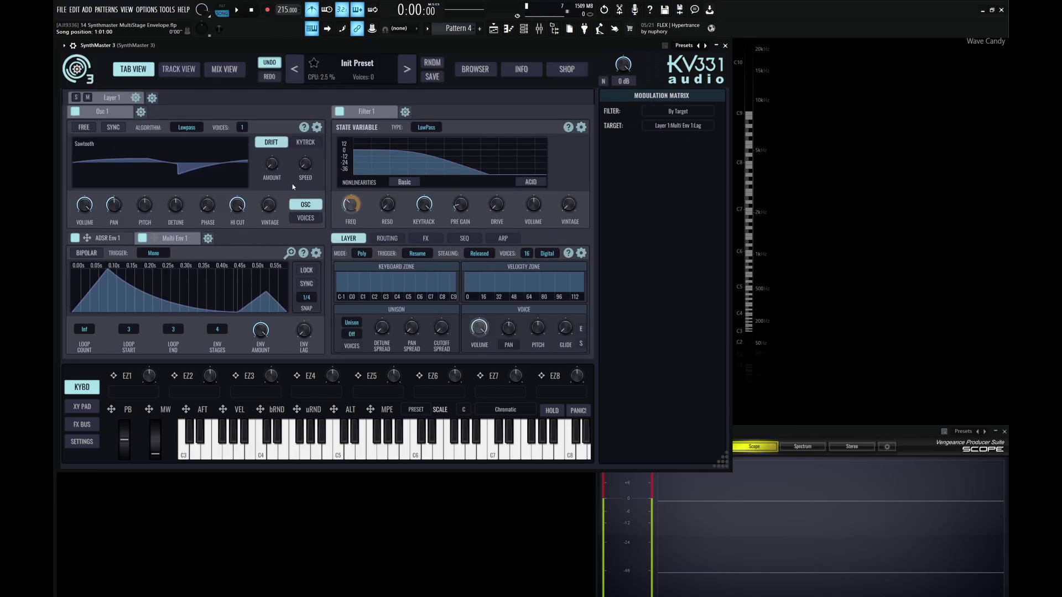